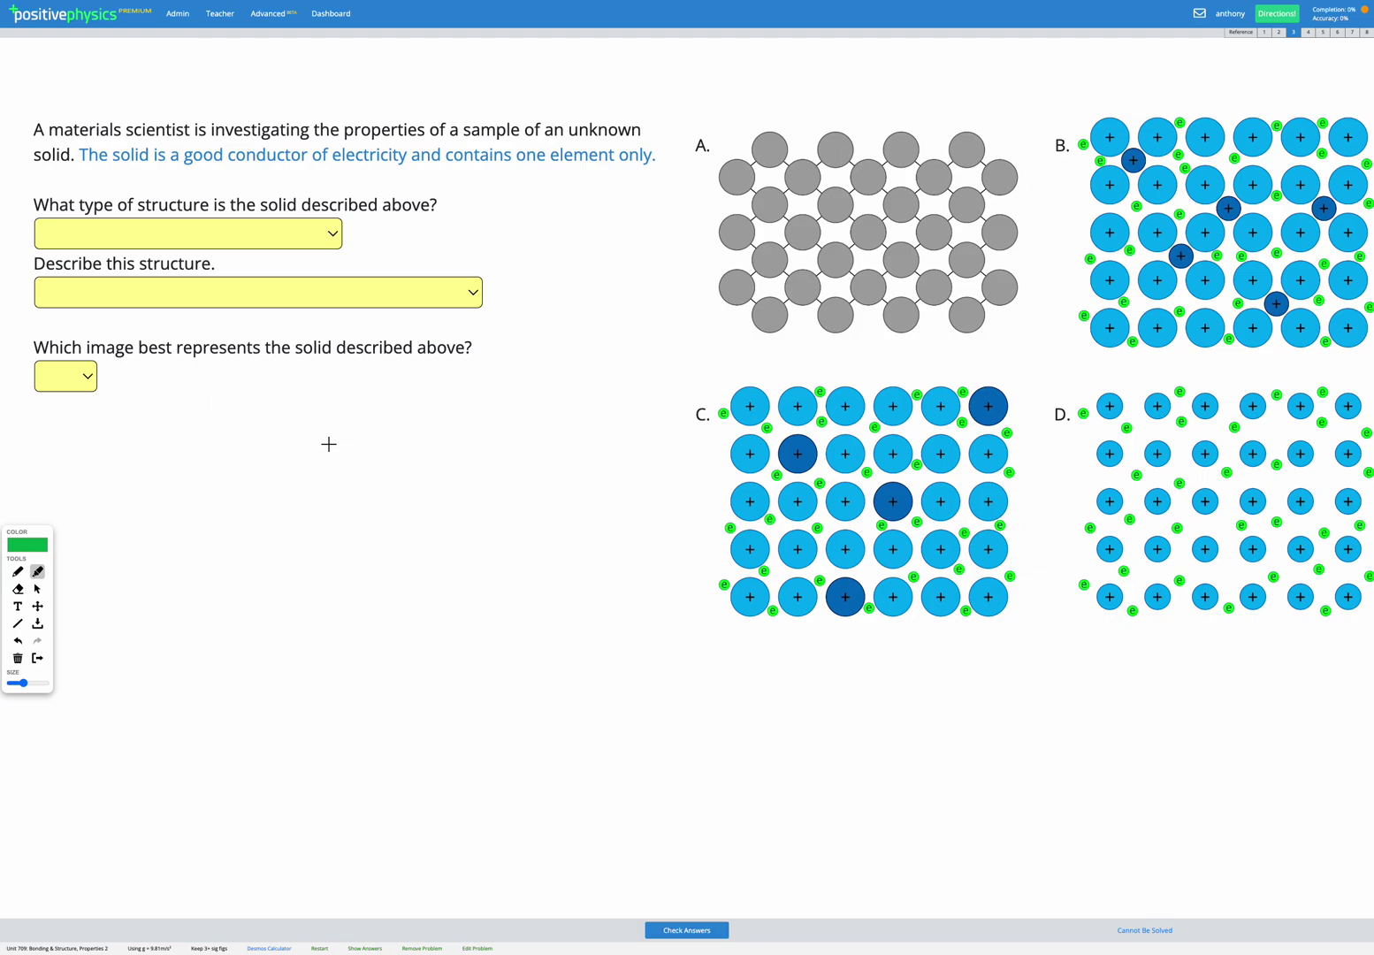
Step: Highlight the clues 'good conductor of electricity' and 'contains one element only.' in green
left_click_drag(184, 156, 405, 156)
left_click_drag(447, 156, 657, 155)
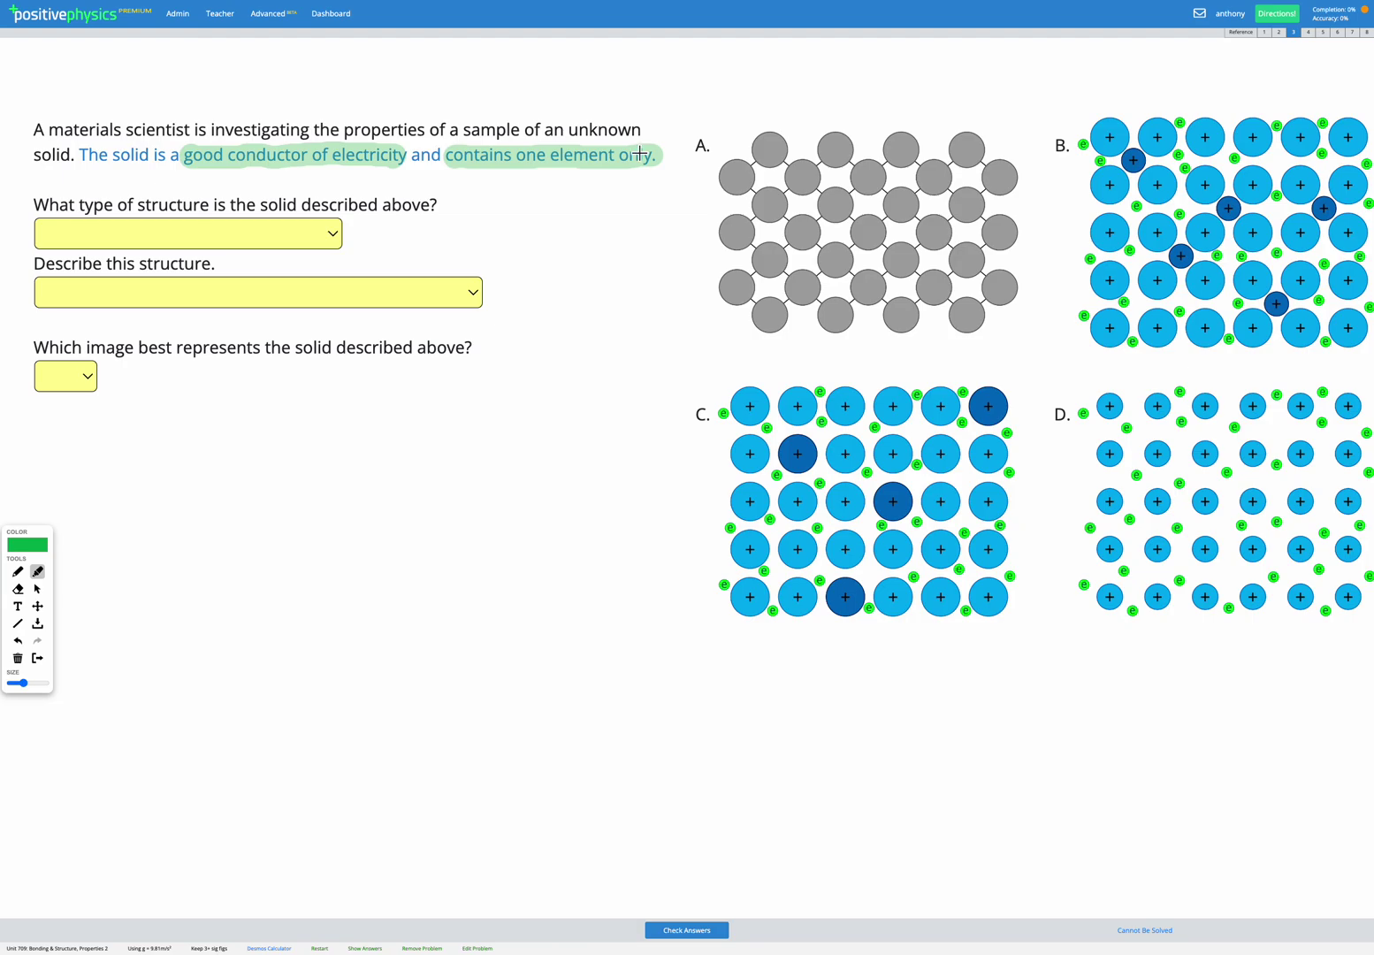
left_click(36, 588)
Step: Pick 'Metallic solid - pure' from the structure type dropdown
left_click(266, 233)
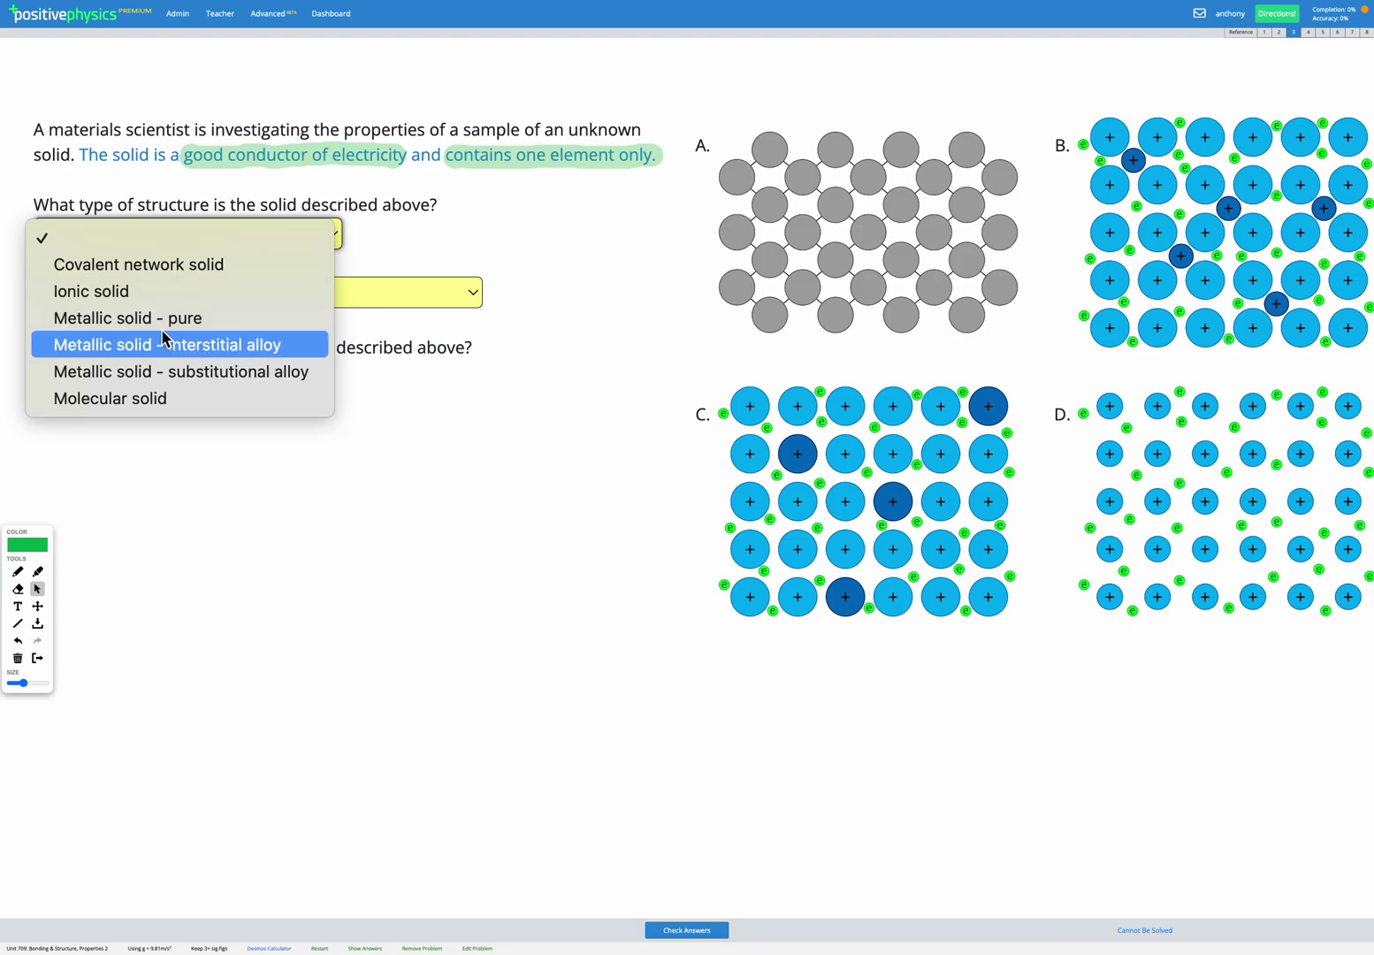
left_click(250, 319)
left_click(280, 292)
left_click(280, 292)
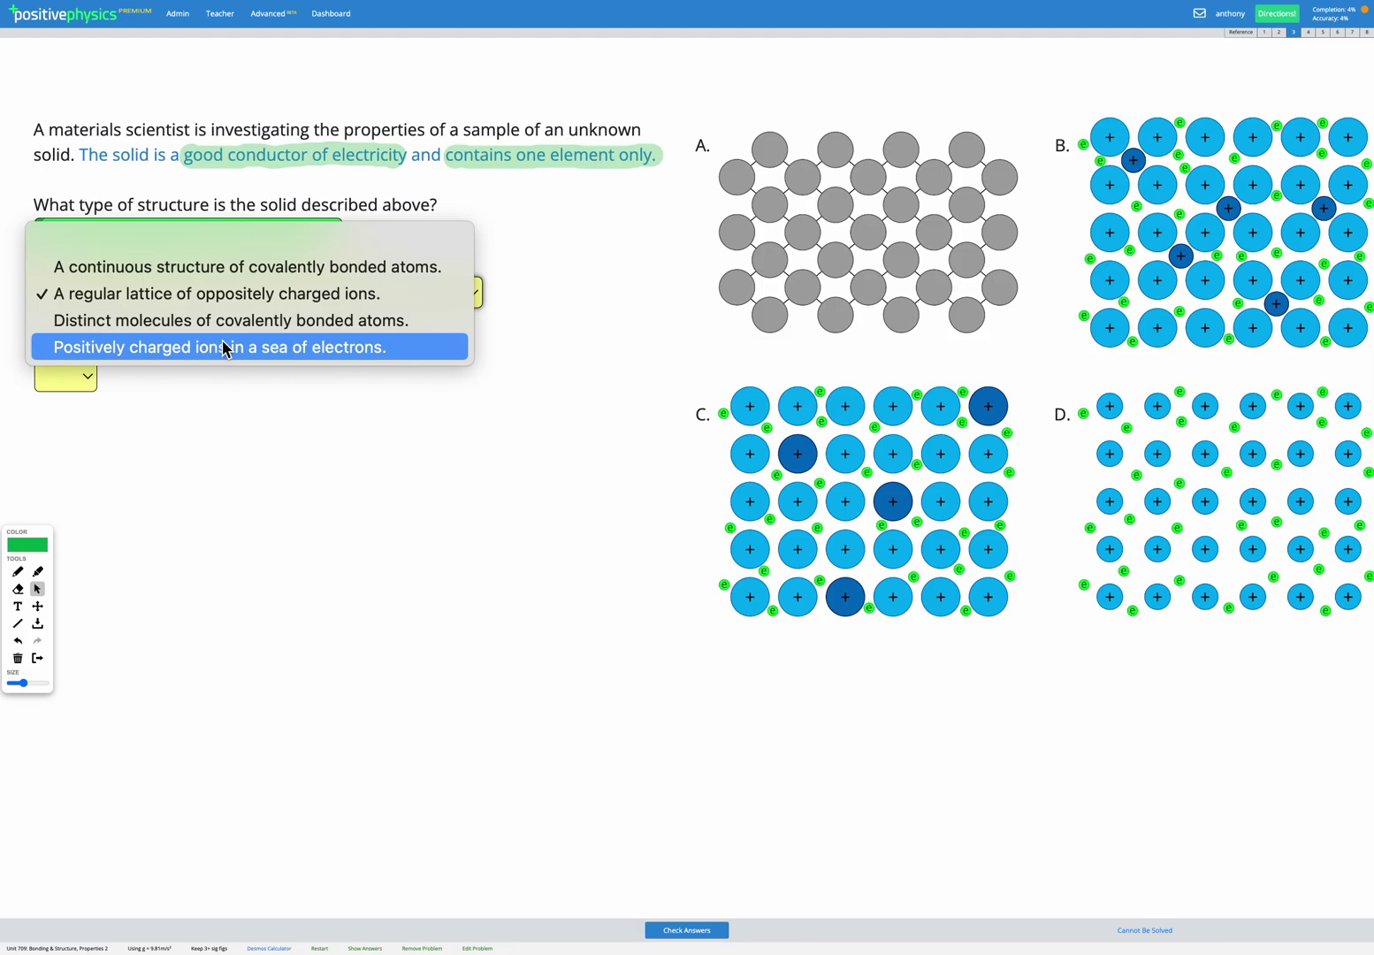
Step: Choose 'Positively charged ions in a sea of electrons.' as the structure description
left_click(180, 354)
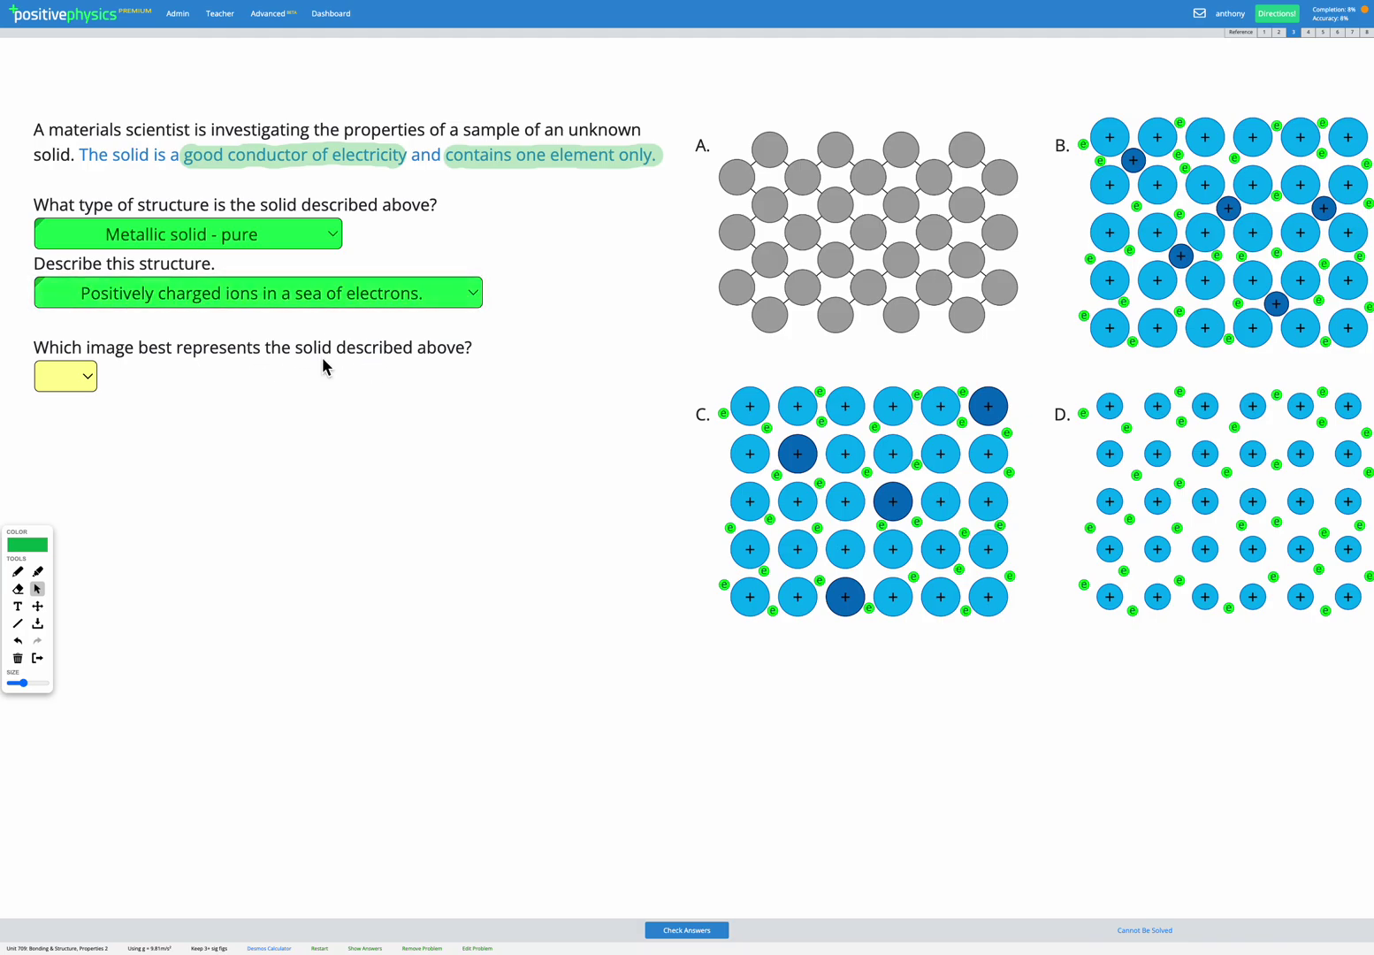
Step: Draw a green X over each of images A, B and C
left_click(17, 572)
left_click_drag(792, 113, 950, 330)
left_click_drag(815, 349, 983, 104)
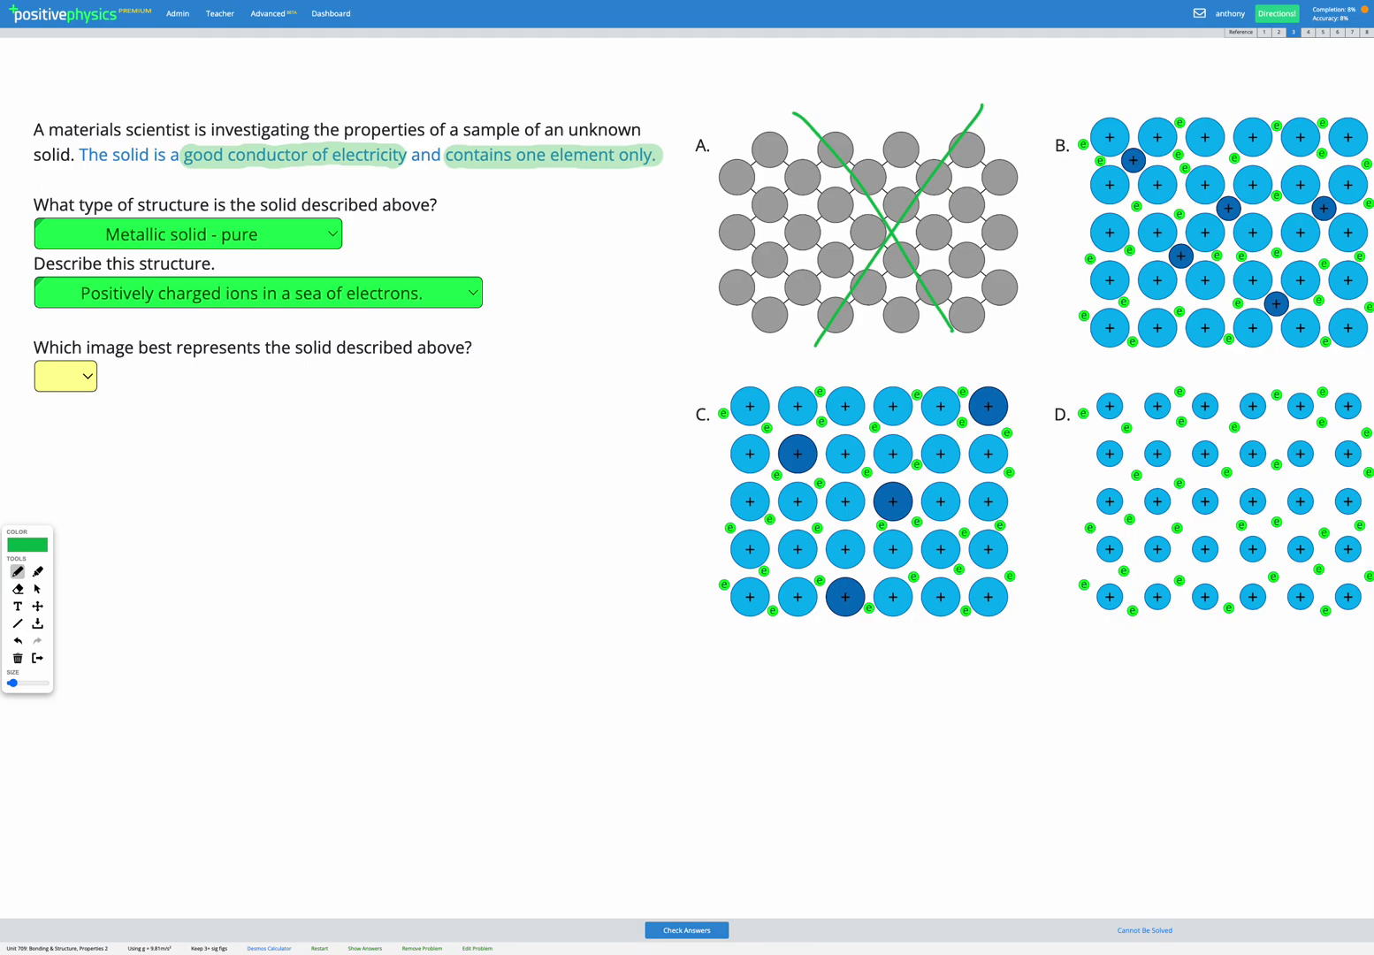
left_click_drag(1140, 354, 1310, 140)
left_click_drag(1182, 114, 1300, 327)
left_click_drag(790, 630, 943, 398)
left_click_drag(819, 393, 936, 623)
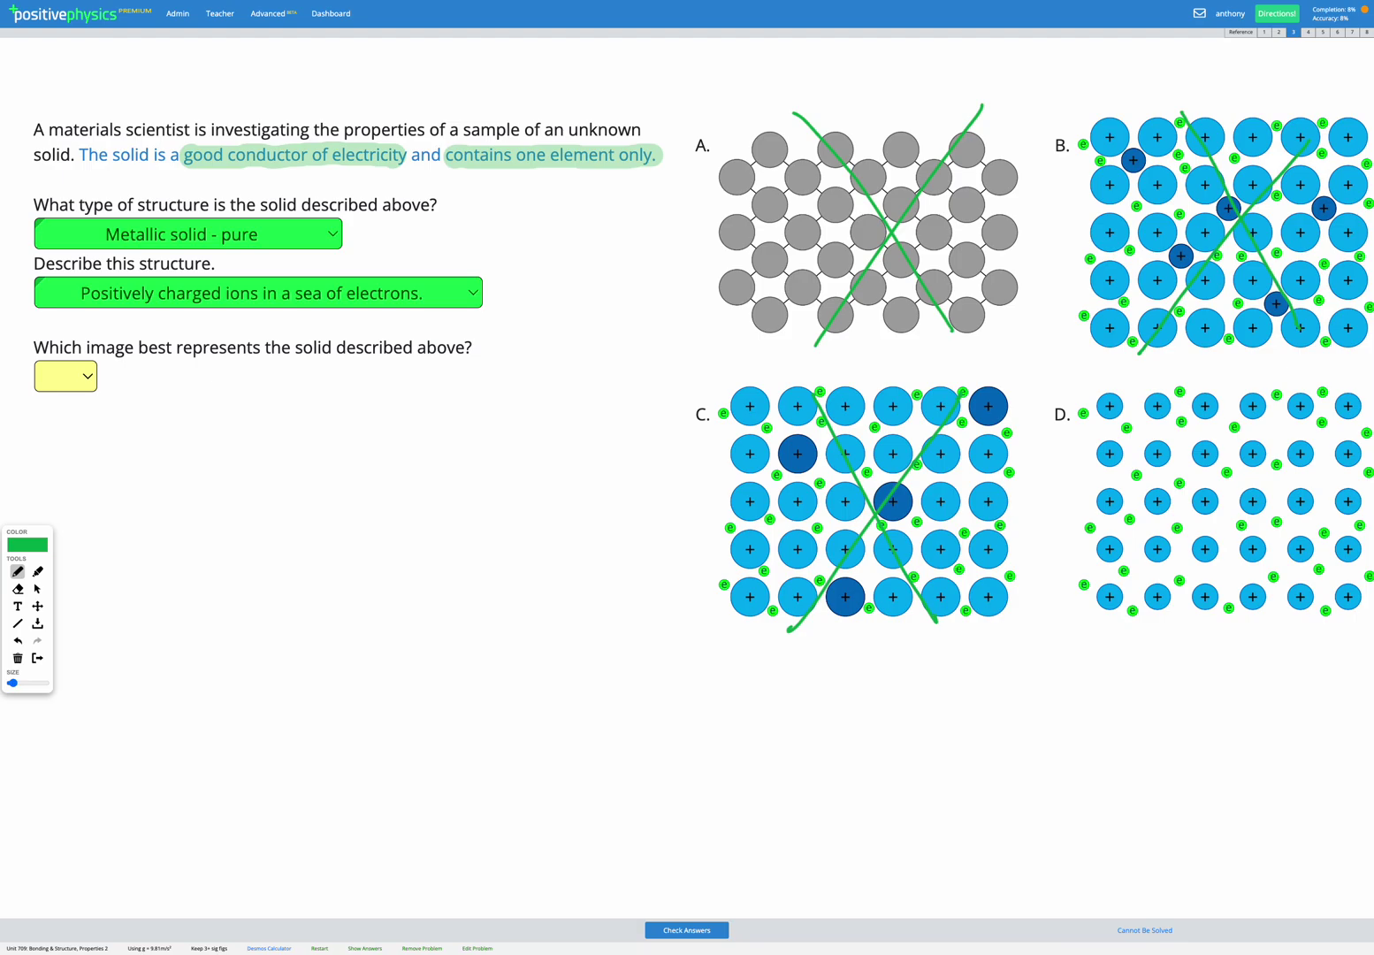
Step: Select image D as the best representation
left_click(37, 588)
left_click(74, 378)
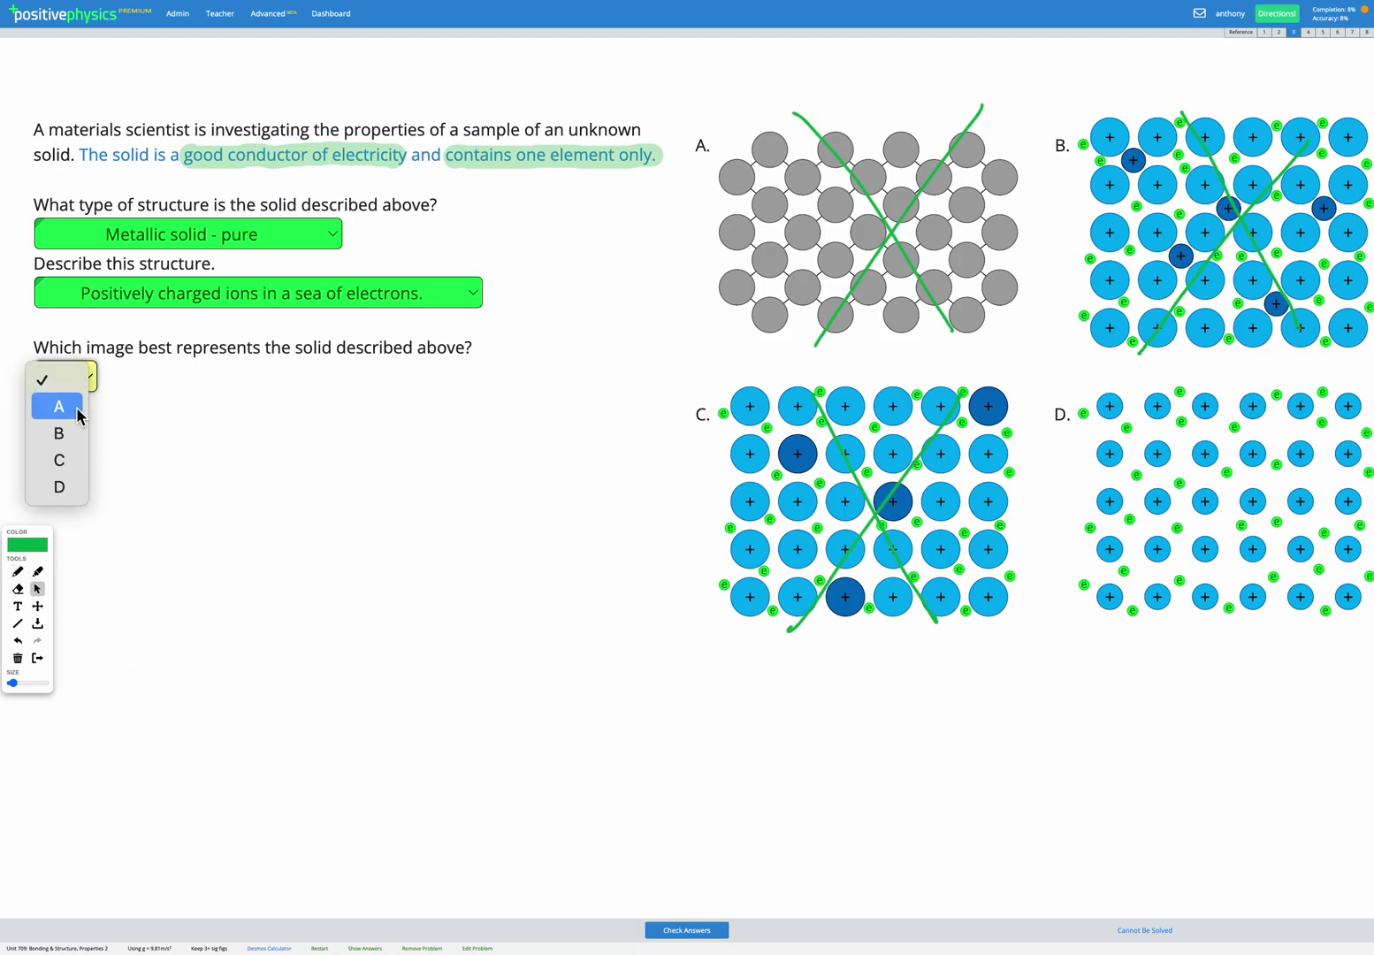
left_click(76, 492)
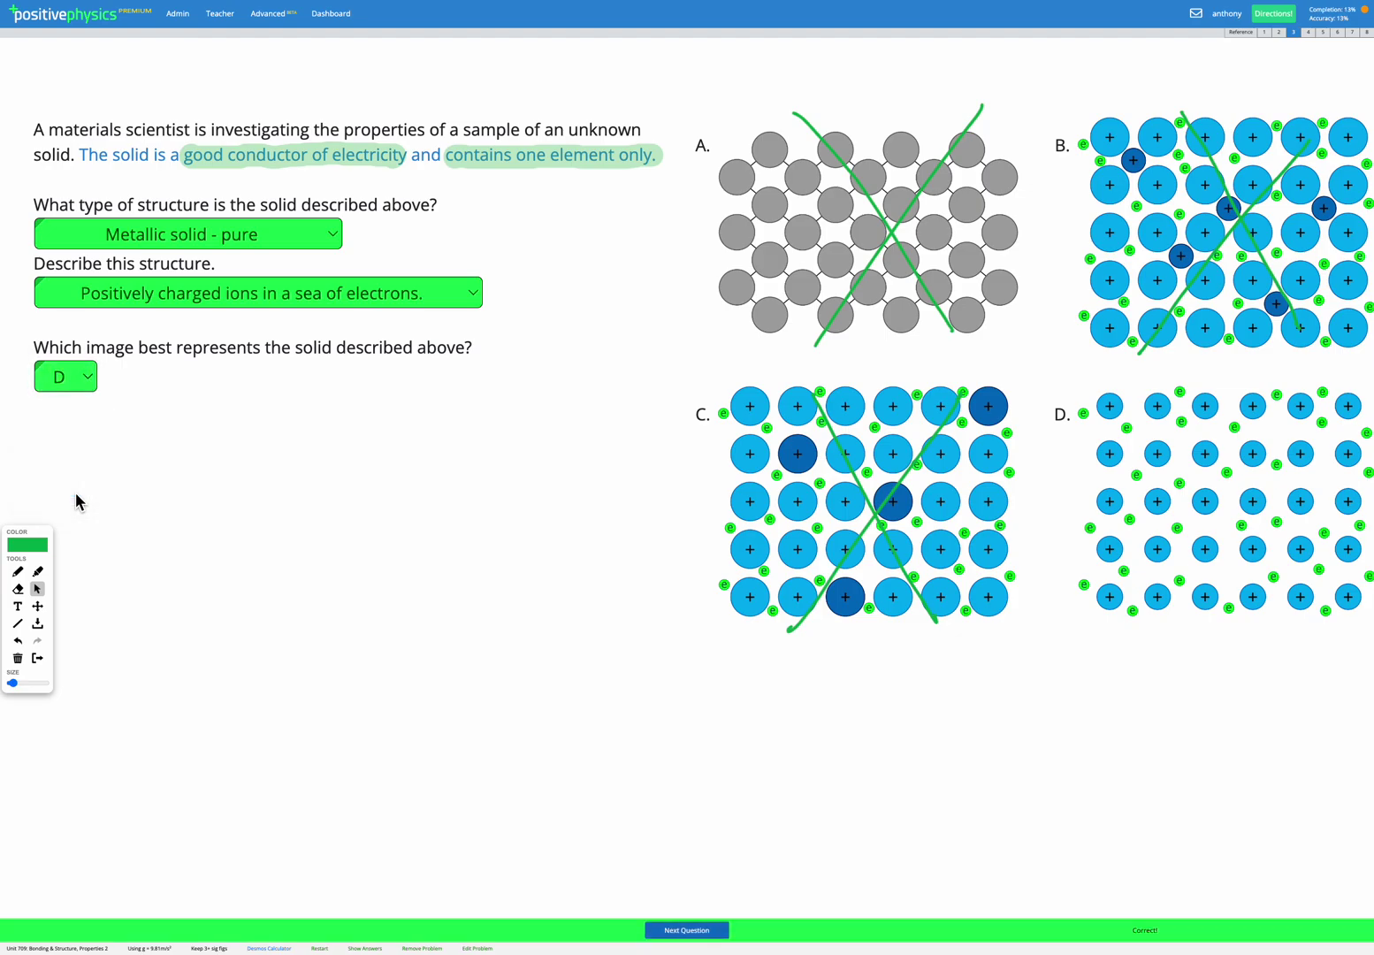